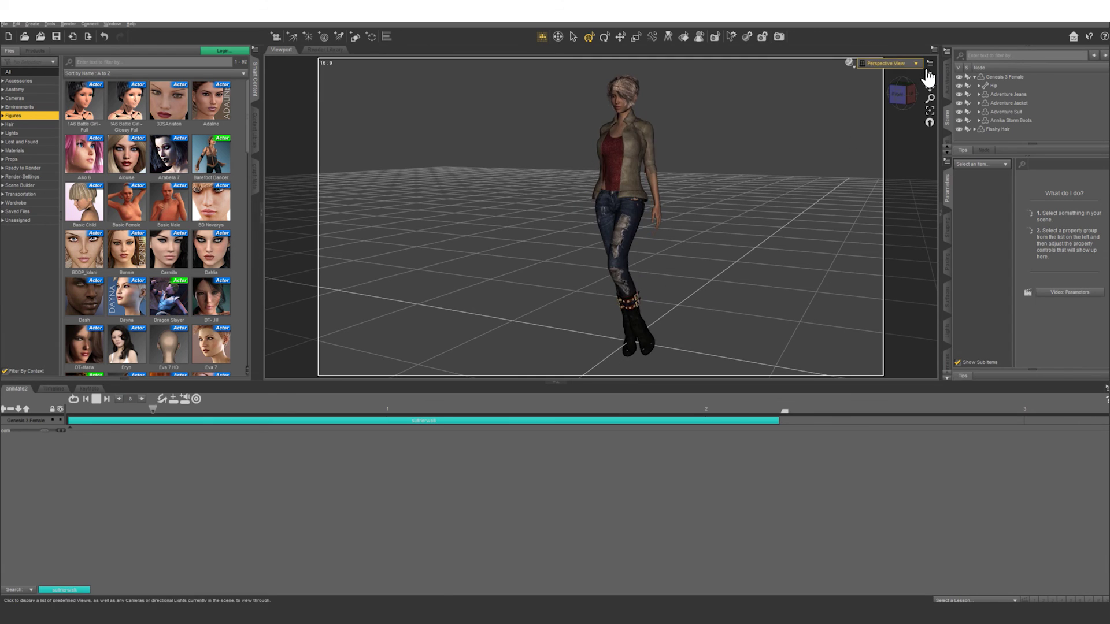
Turn the view to face the figure head-on and stop her walk animation
left_click_drag(928, 74, 933, 74)
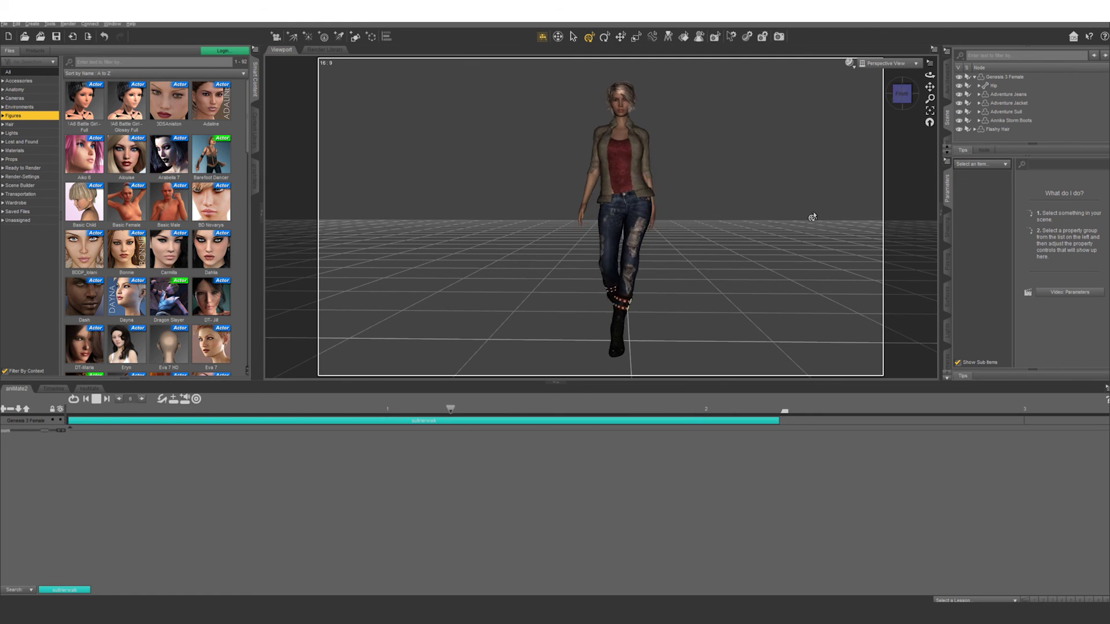
left_click(95, 399)
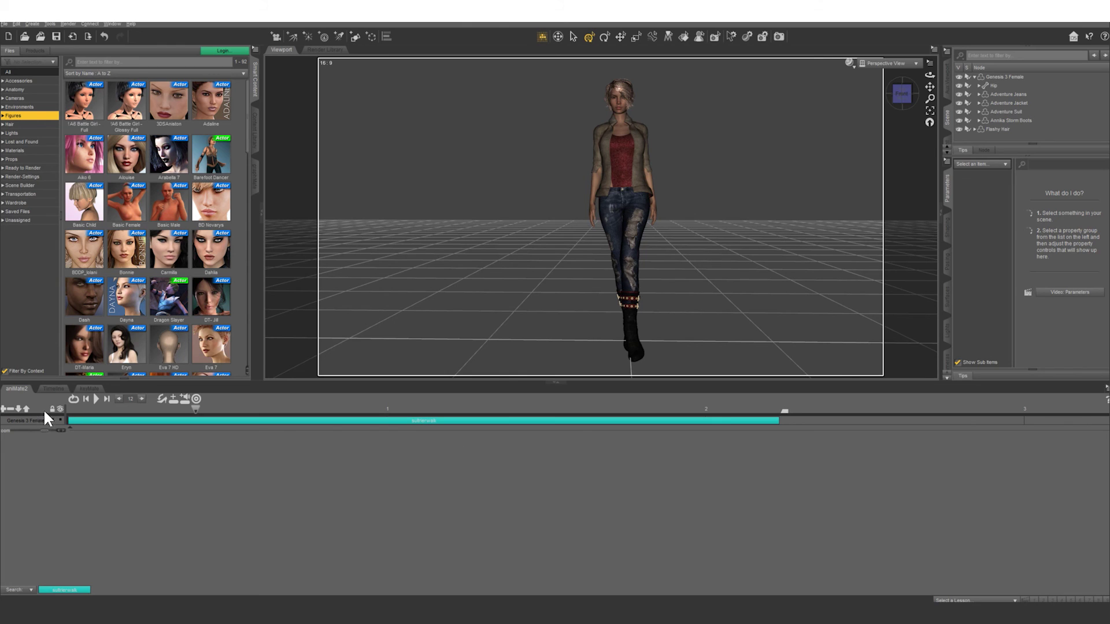
Create a null with the default name Null 1 and lift it above the figure's head
left_click(34, 24)
left_click(44, 100)
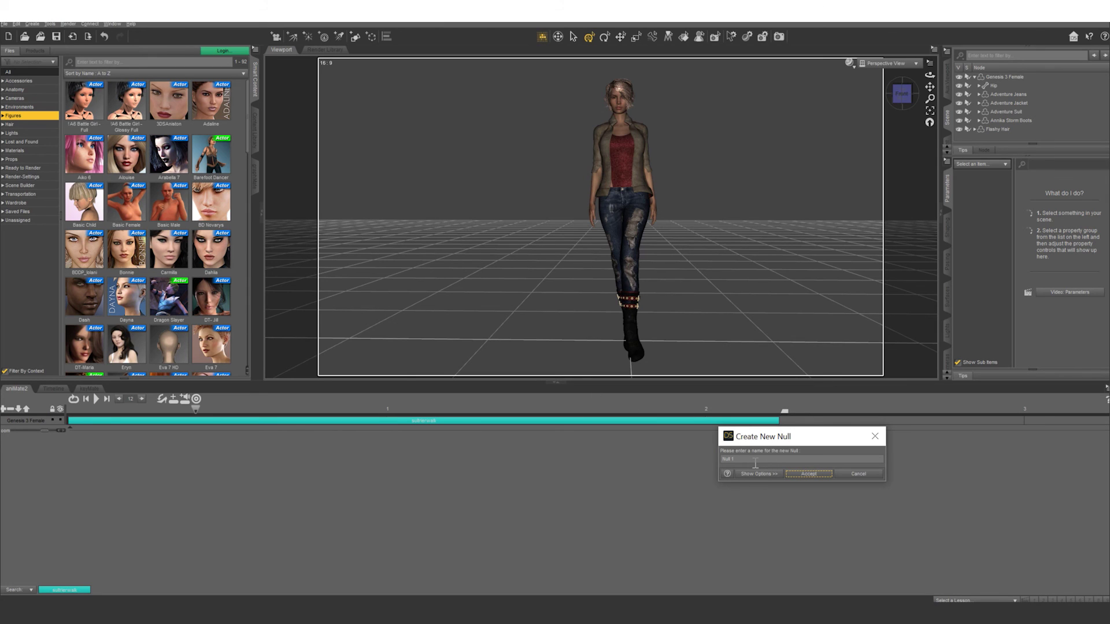
left_click(809, 474)
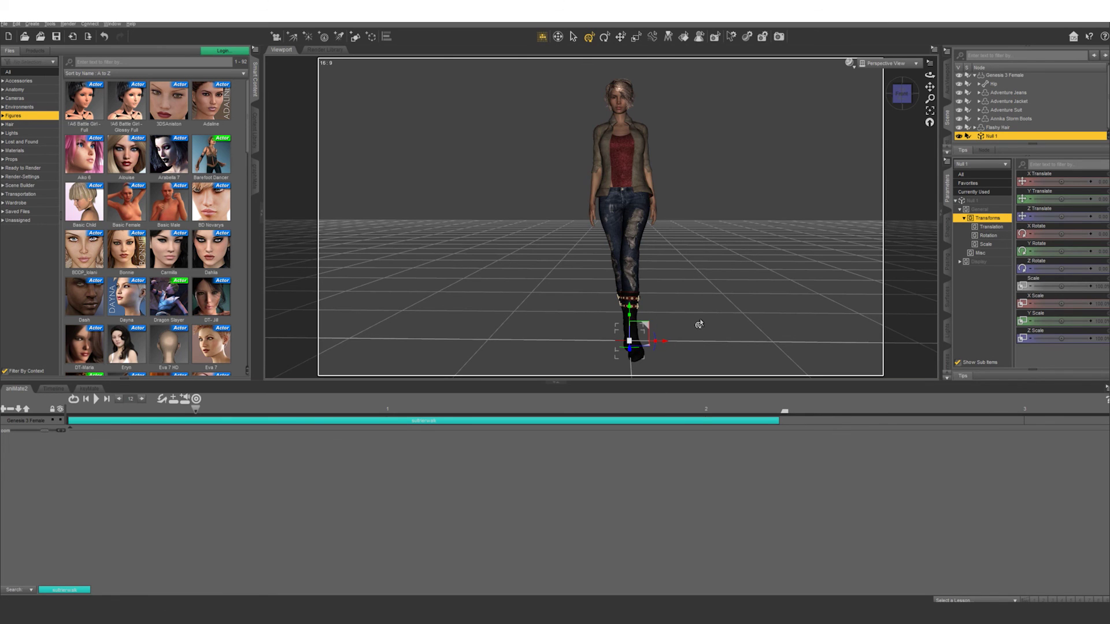
scroll(700, 325, "down", 2)
scroll(700, 325, "down", 2)
scroll(699, 325, "down", 2)
scroll(700, 324, "down", 2)
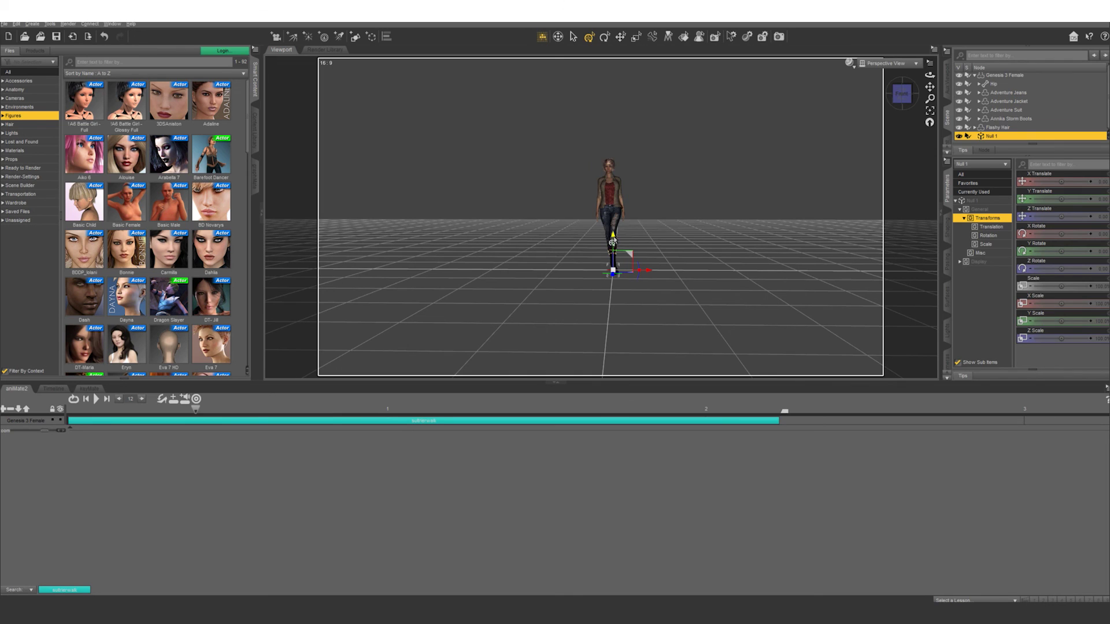
left_click_drag(612, 242, 621, 32)
Frame Genesis 3 Female and show the Abdomen Upper bone's Point At properties
left_click(611, 196)
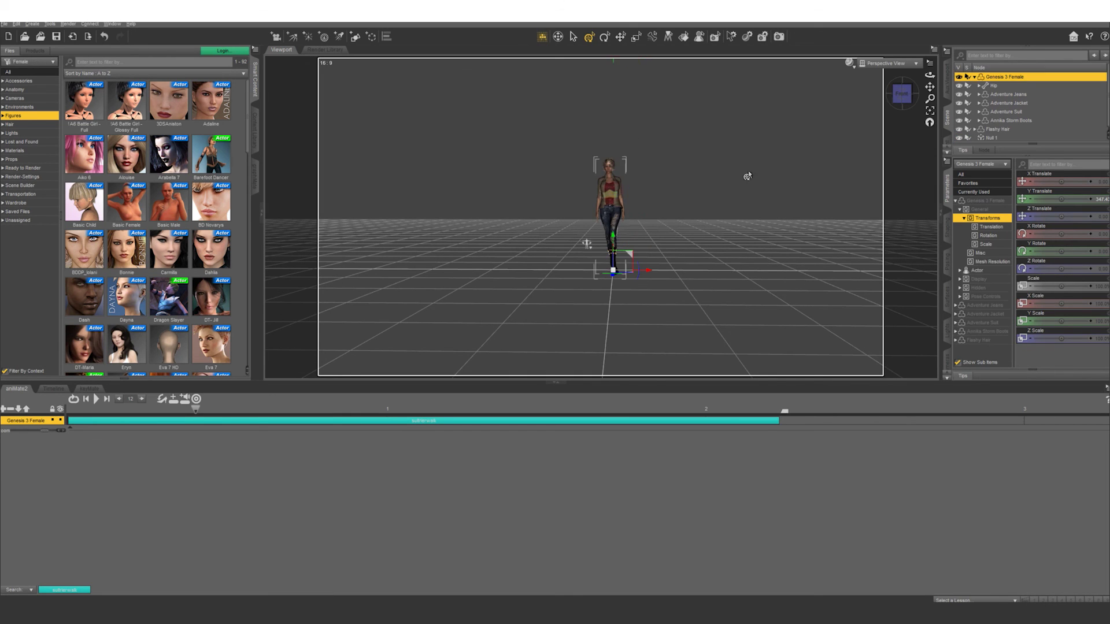
left_click(930, 111)
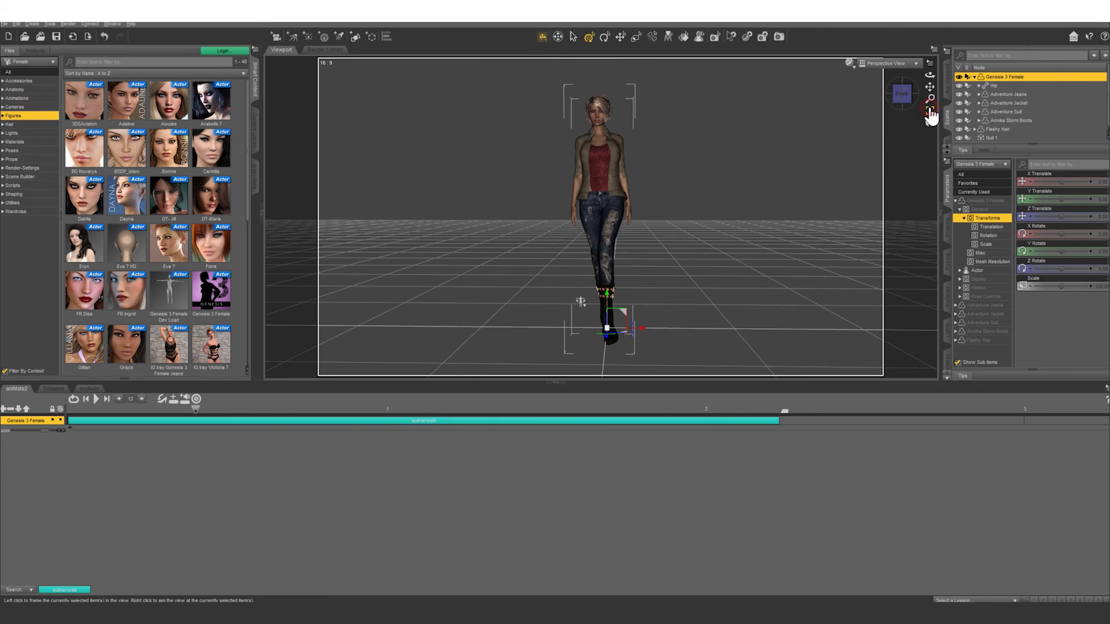
left_click(598, 179)
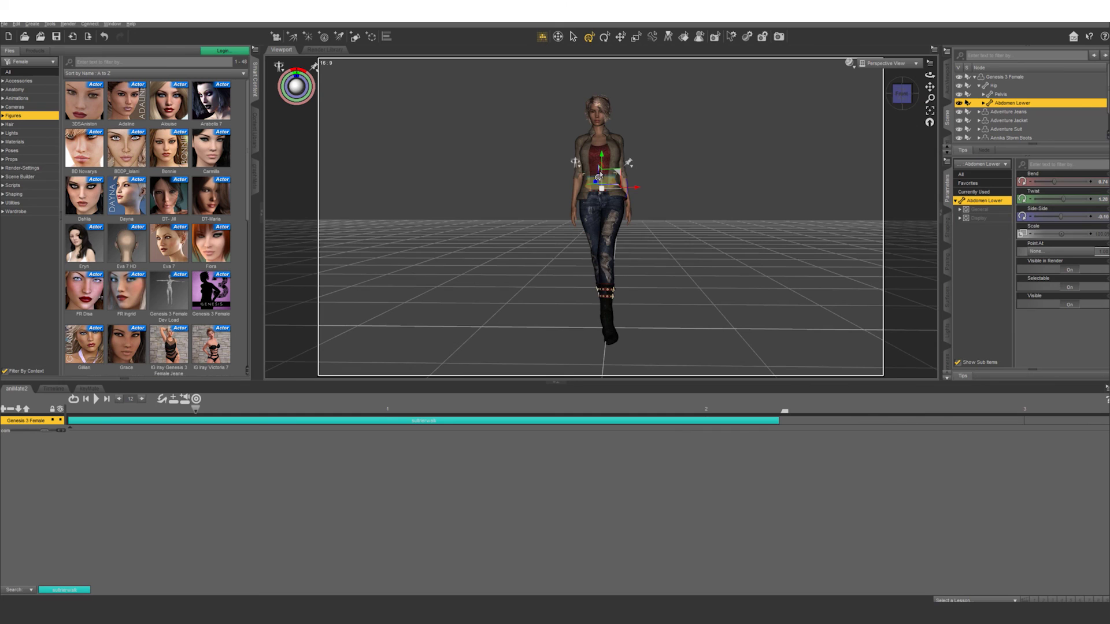
left_click(598, 171)
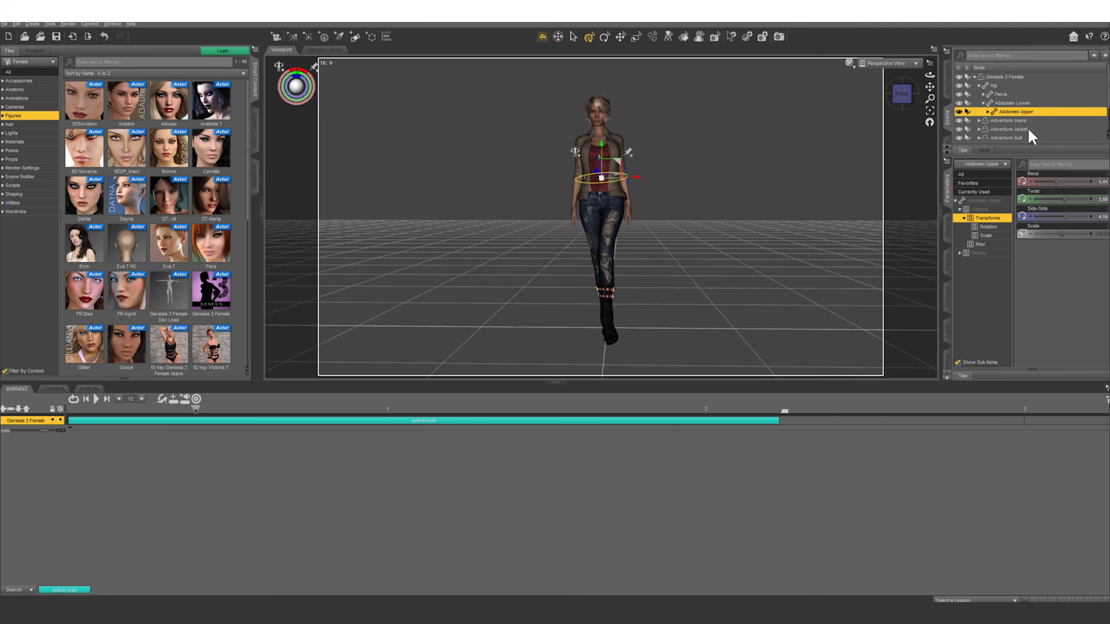
left_click(980, 202)
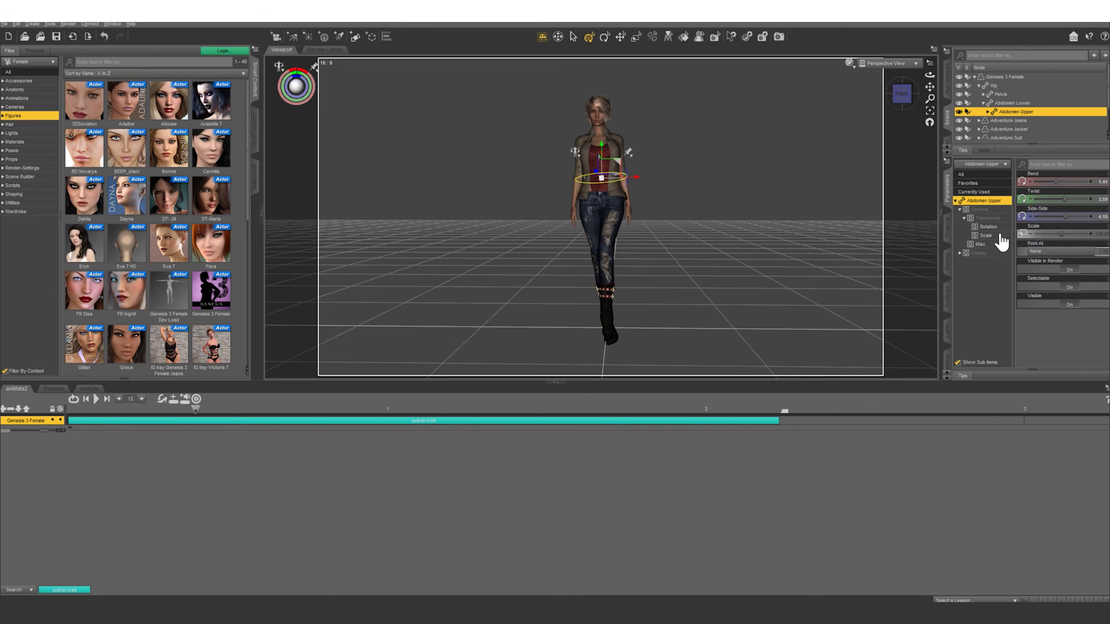
Set Abdomen Upper's Point At target to Null 1 and resume the walk playback
left_click(1053, 252)
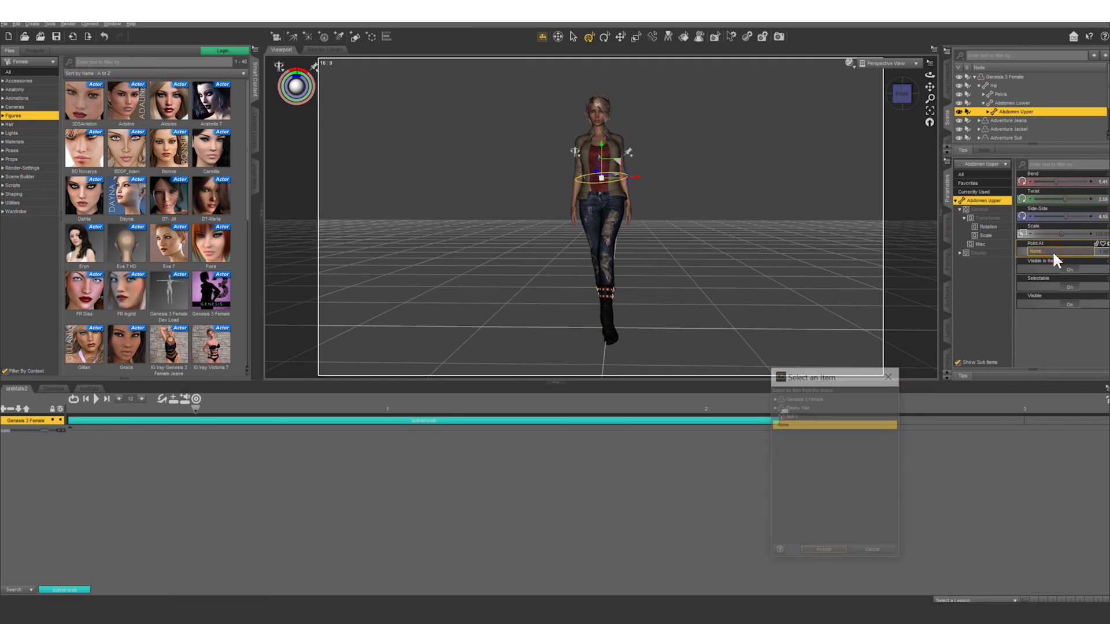
left_click(794, 414)
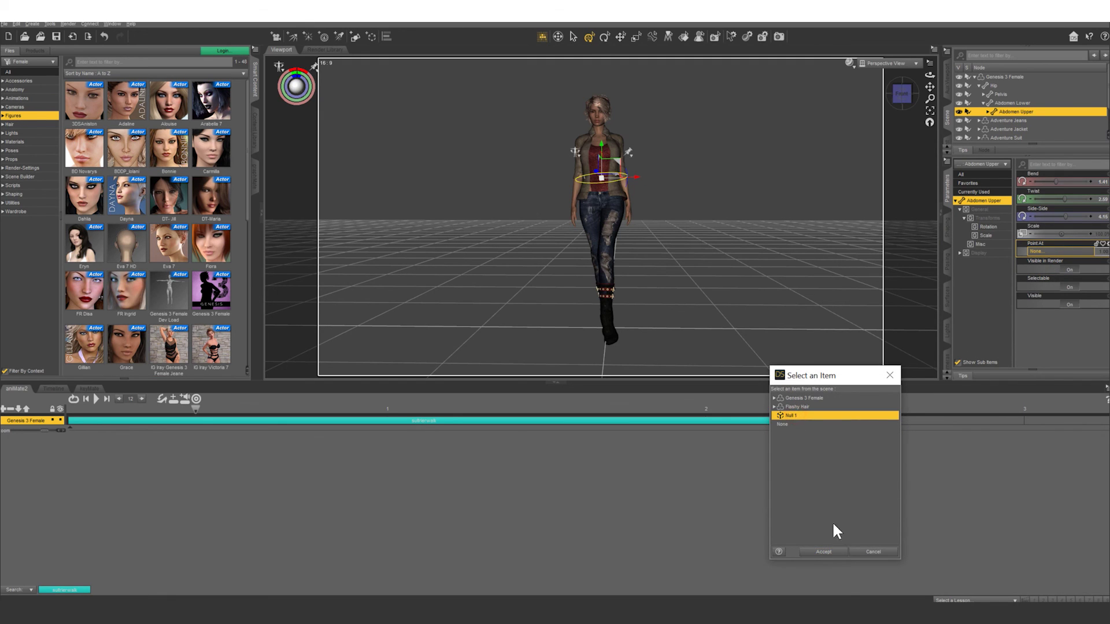
left_click(829, 556)
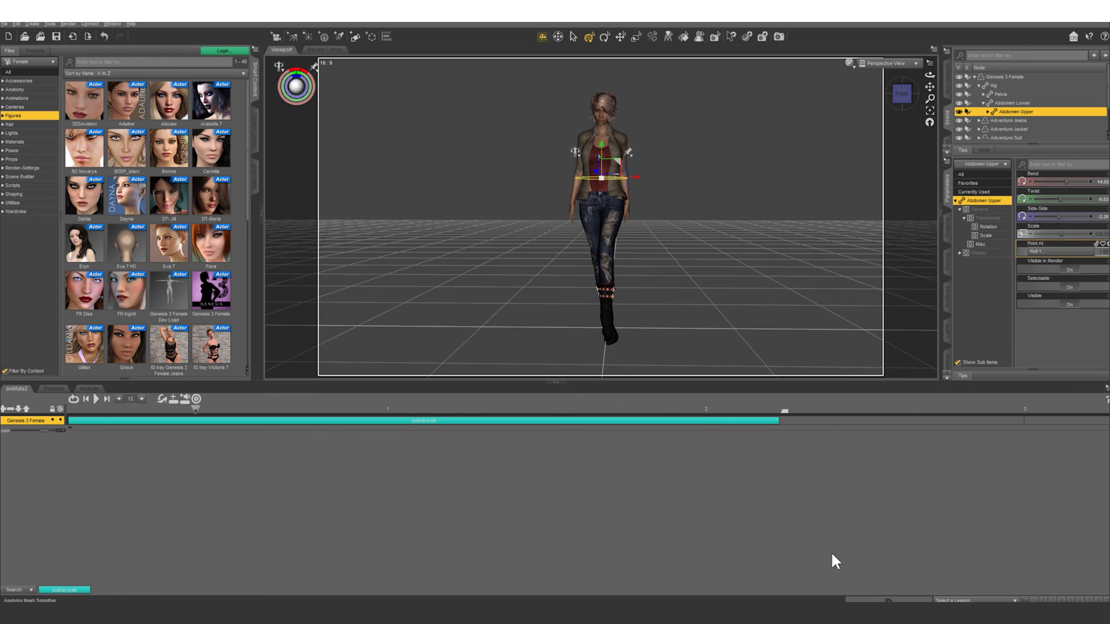
left_click(95, 400)
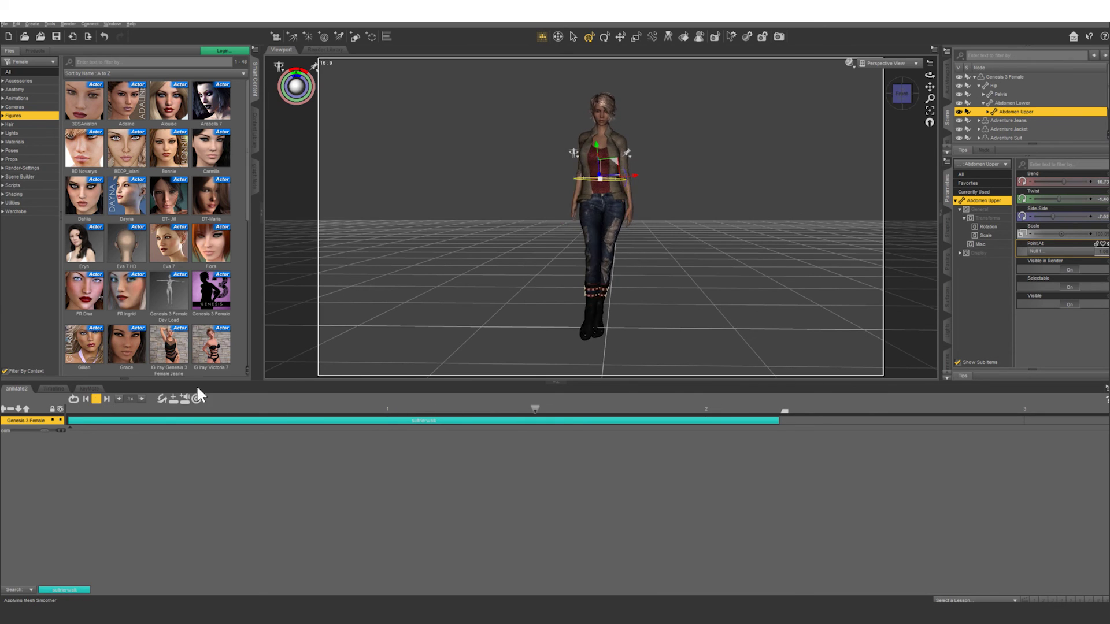
Select the Head bone and set its Point At target to Null 1
left_click(603, 113)
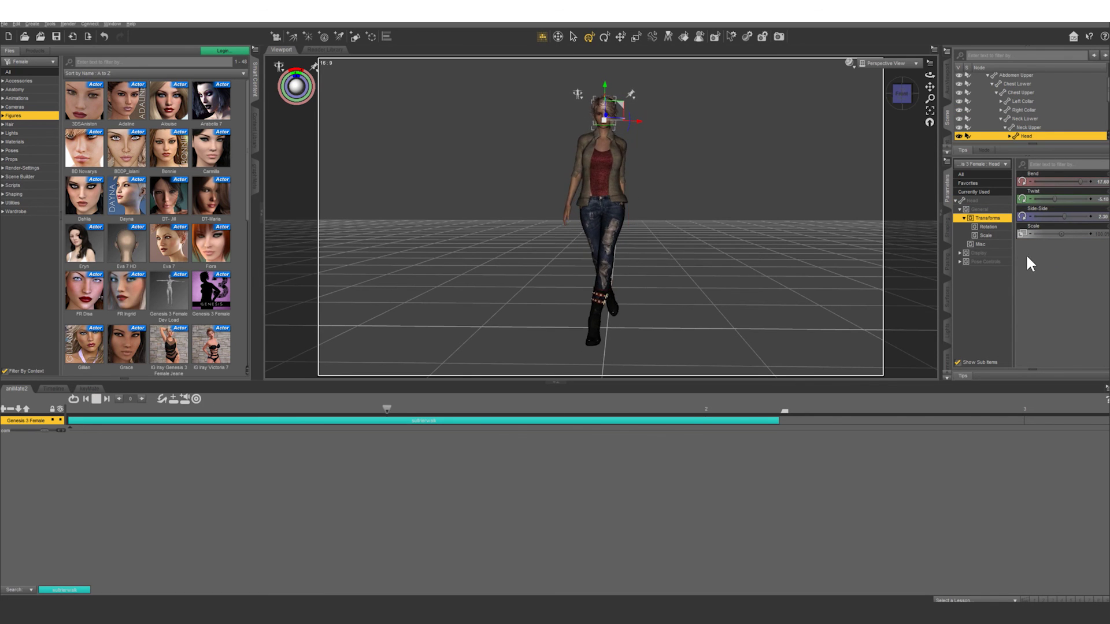
left_click(976, 202)
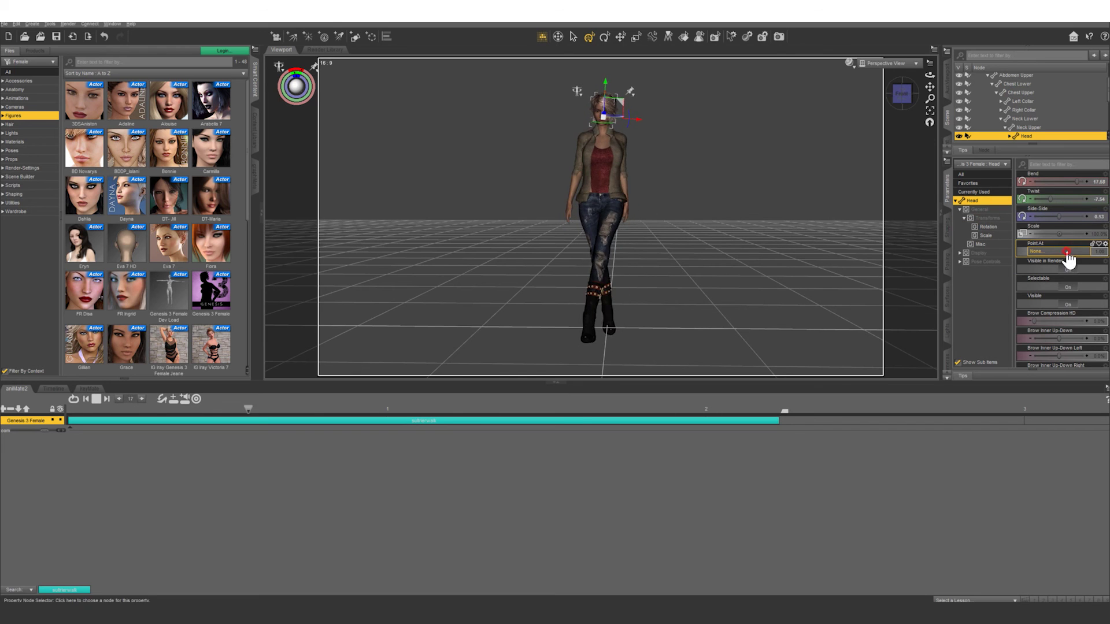
left_click(1066, 251)
left_click(805, 417)
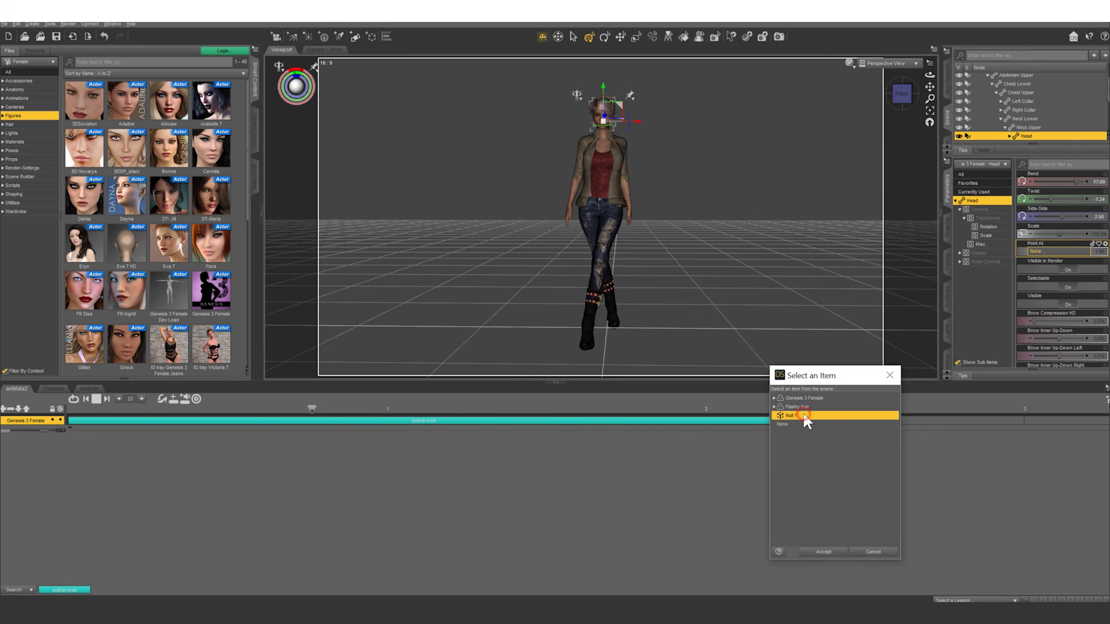
left_click(823, 552)
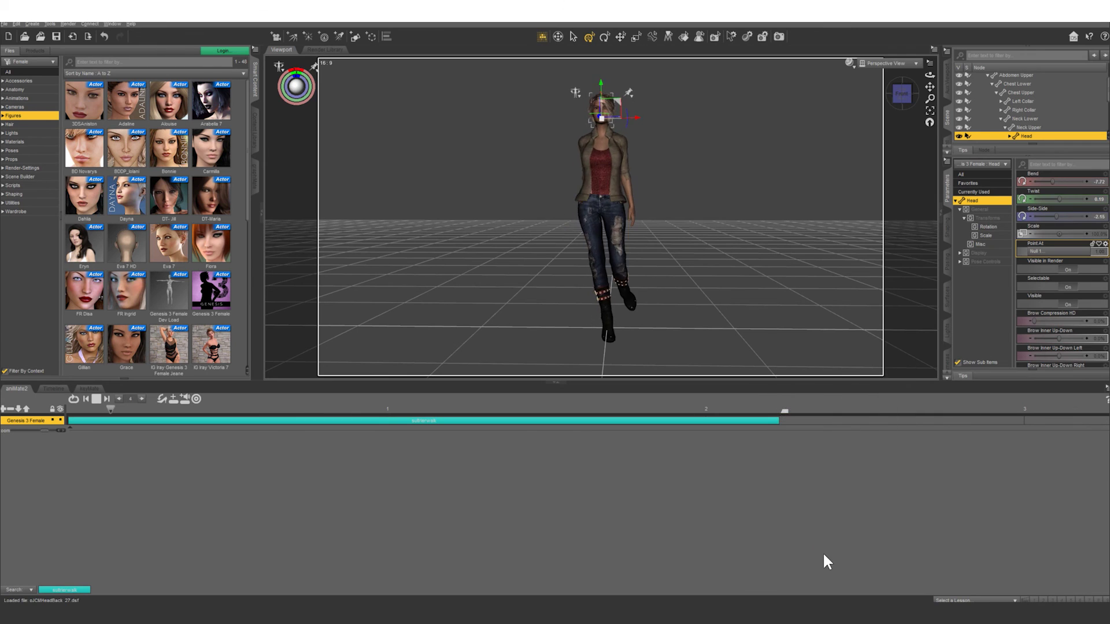